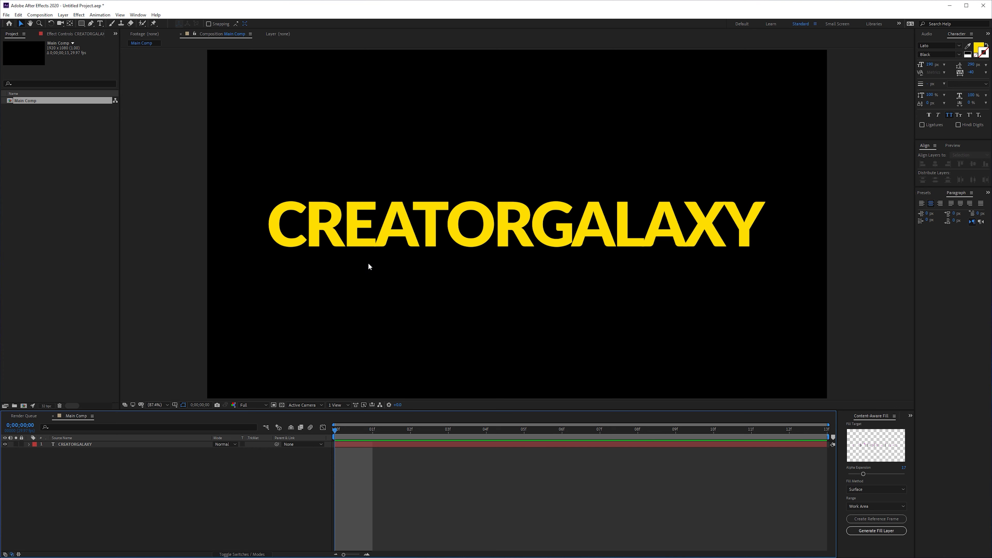
Toggle the transparency grid on and off, ending on the black composition background.
left_click(283, 405)
left_click(283, 405)
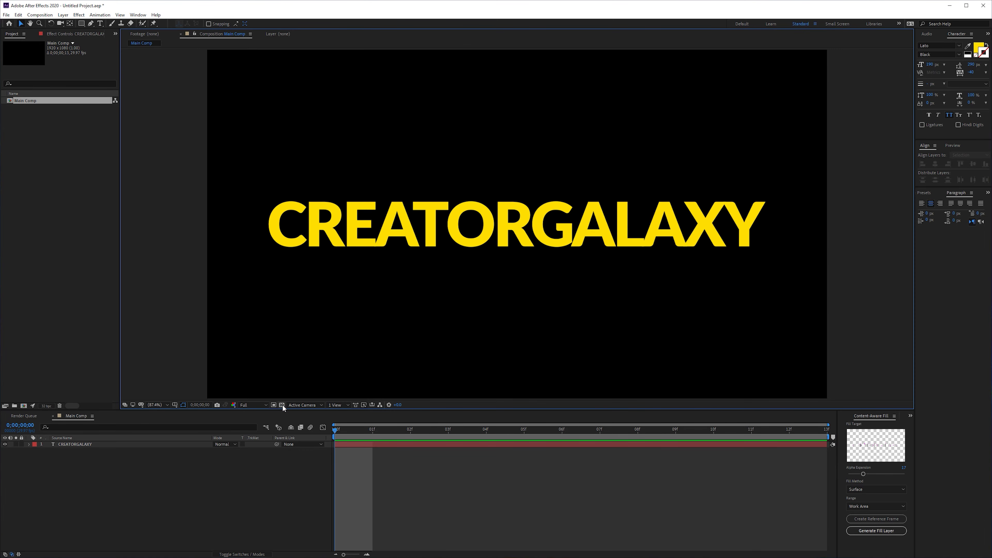
left_click(282, 406)
left_click(282, 406)
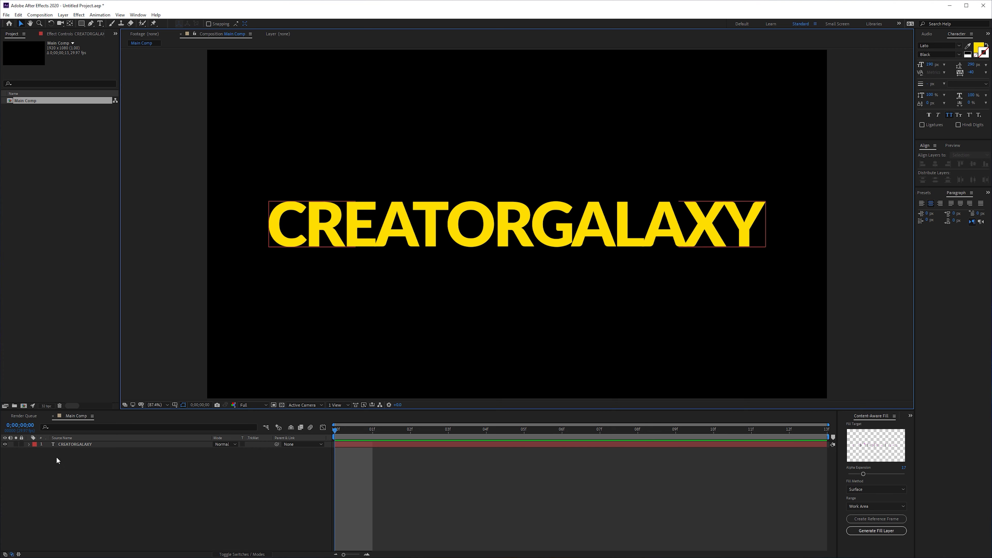
Set the composition background colour to dark red 891E1E and check it against transparency.
right_click(76, 457)
left_click(100, 473)
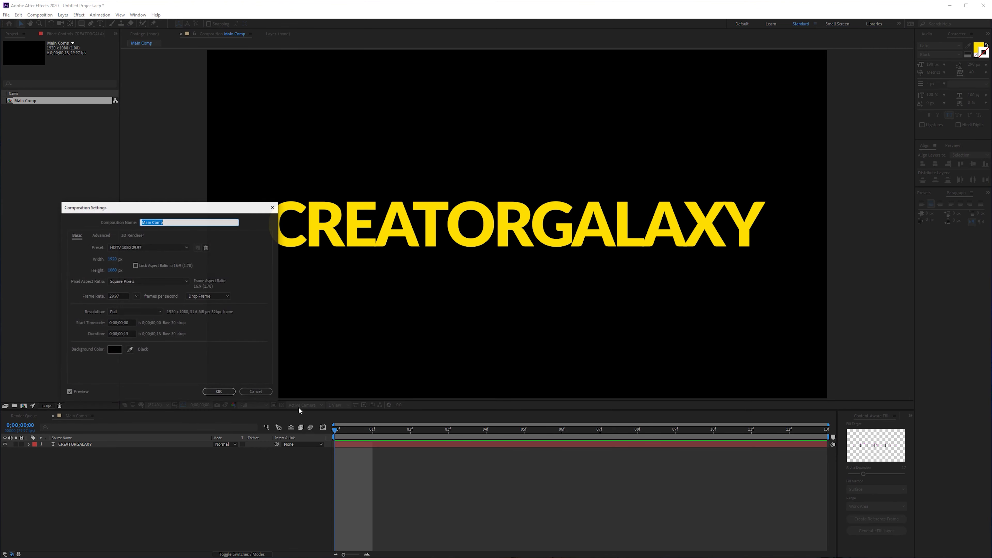
left_click(114, 349)
left_click(217, 353)
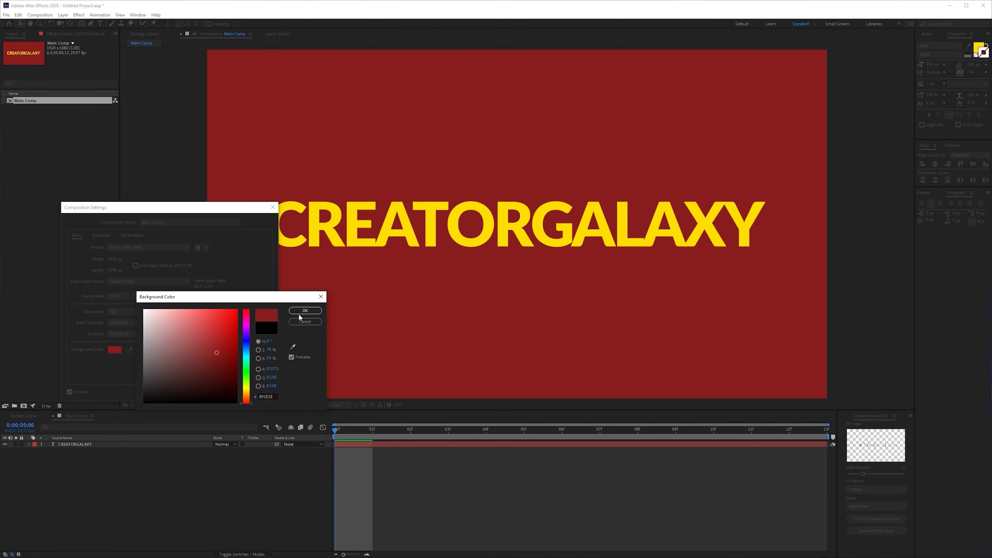
left_click(299, 312)
left_click(222, 393)
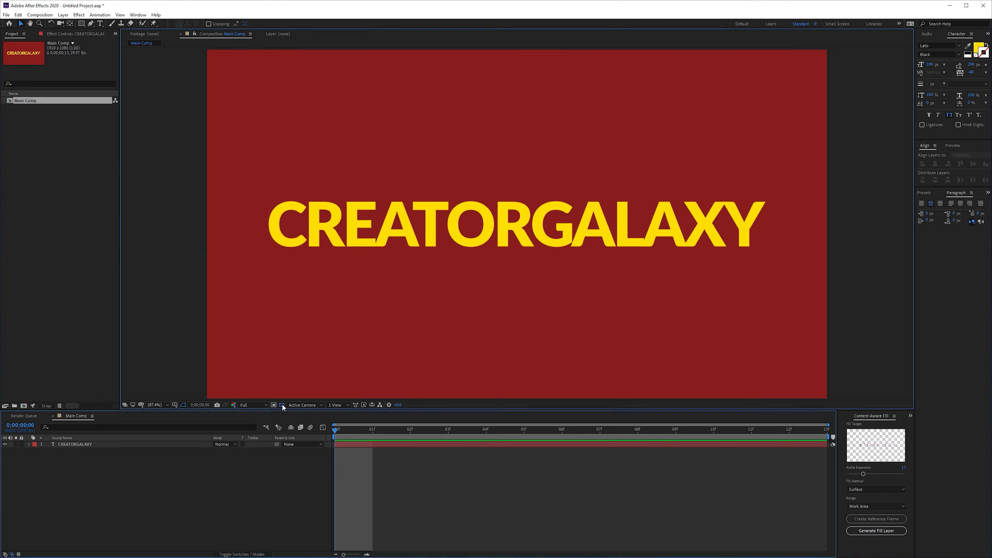
left_click(281, 405)
left_click(282, 405)
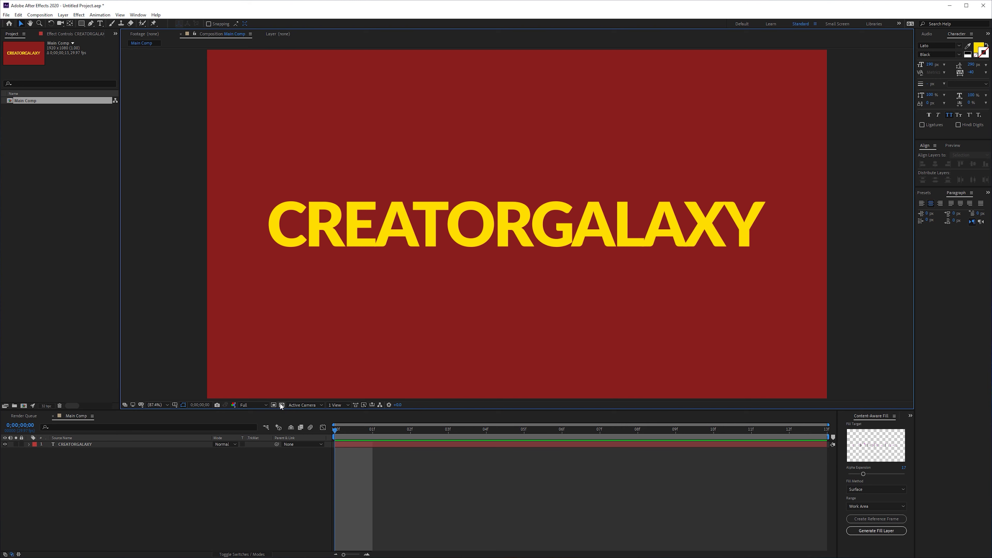
Add a black solid beneath the CREATORGALAXY text layer, then select Black Solid 1 for removal.
right_click(183, 464)
mouse_move(197, 471)
left_click(320, 487)
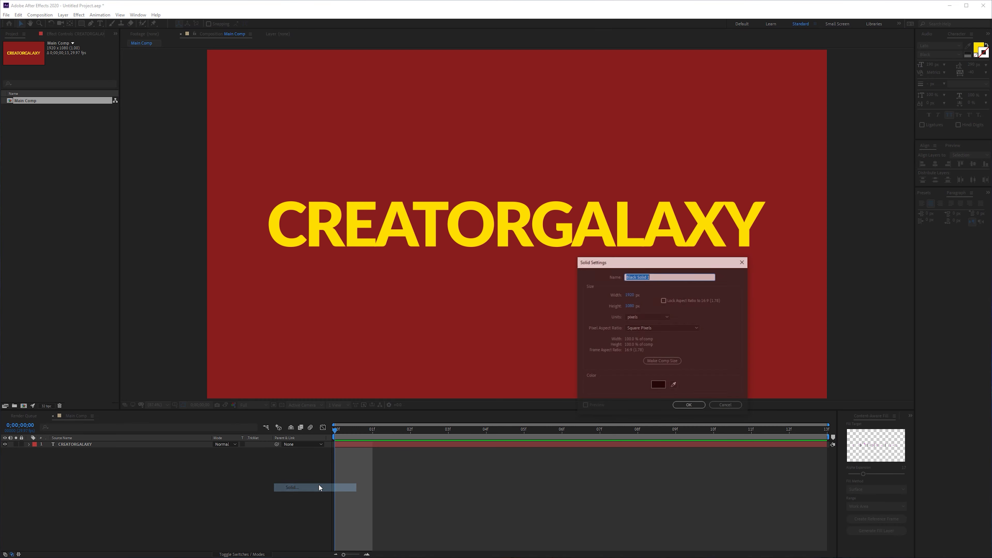
left_click(688, 405)
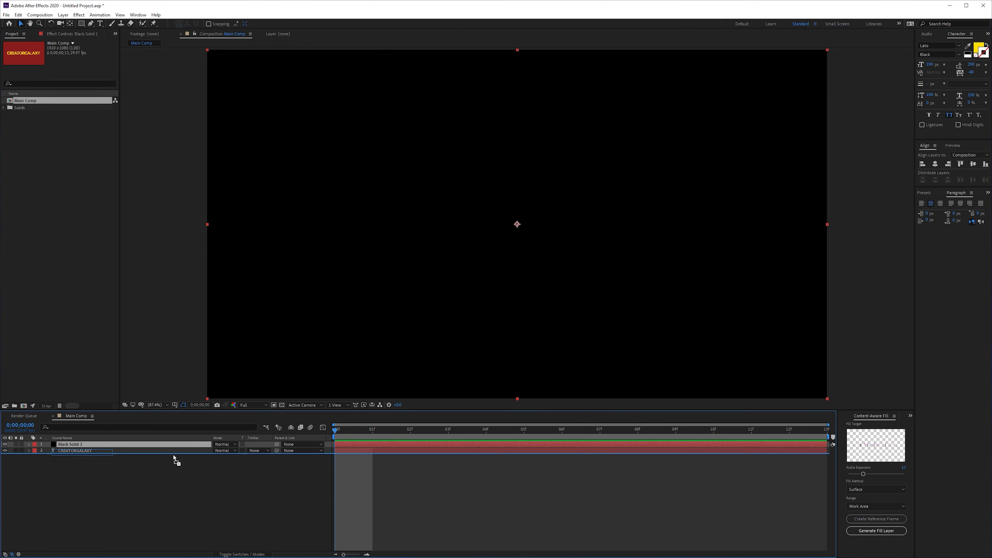
left_click_drag(174, 455, 173, 461)
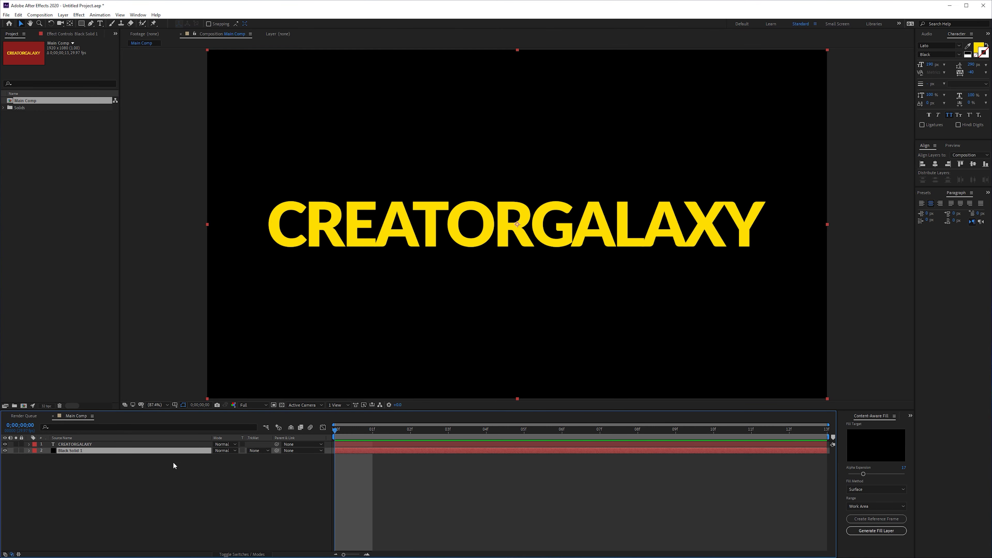
left_click(281, 405)
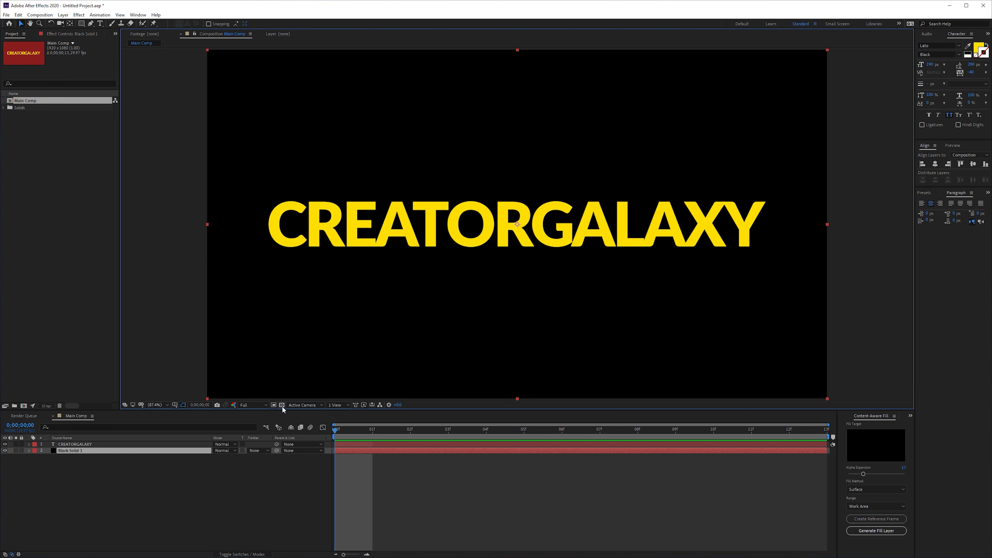
left_click(74, 450)
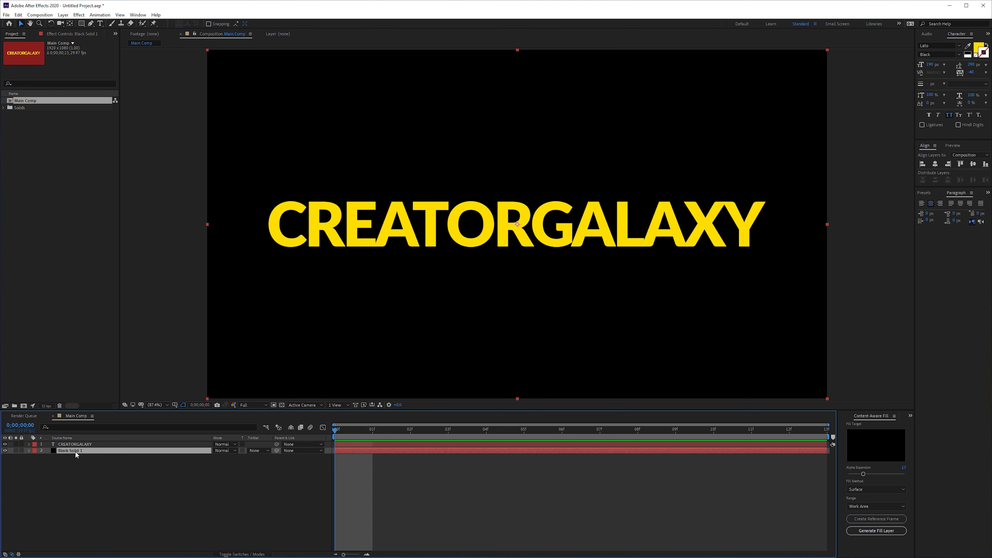
key("Delete")
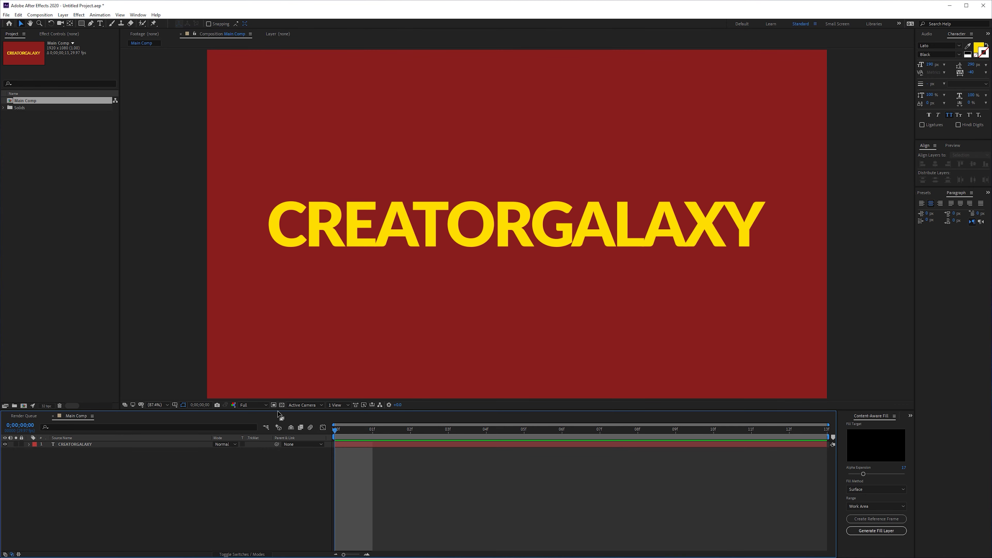
left_click(281, 407)
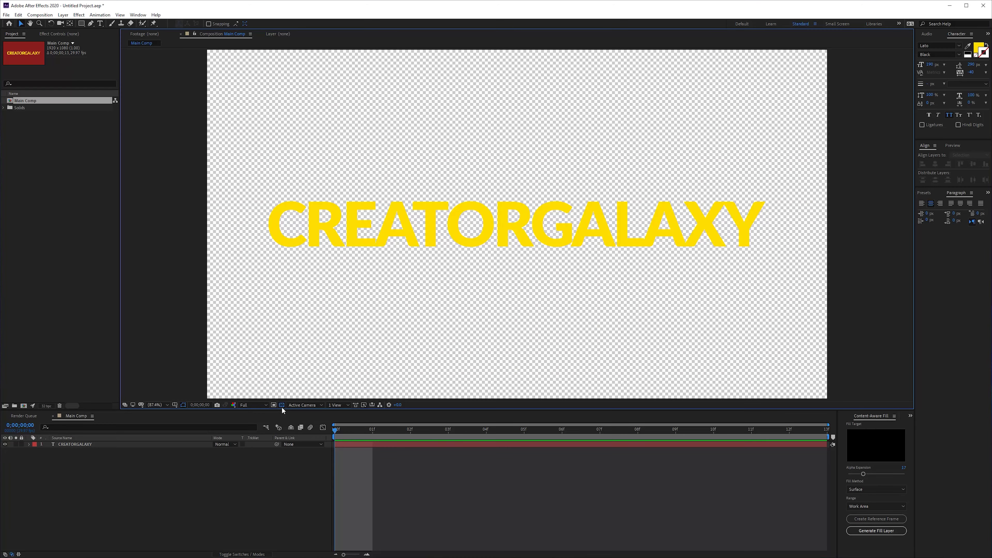
left_click(281, 407)
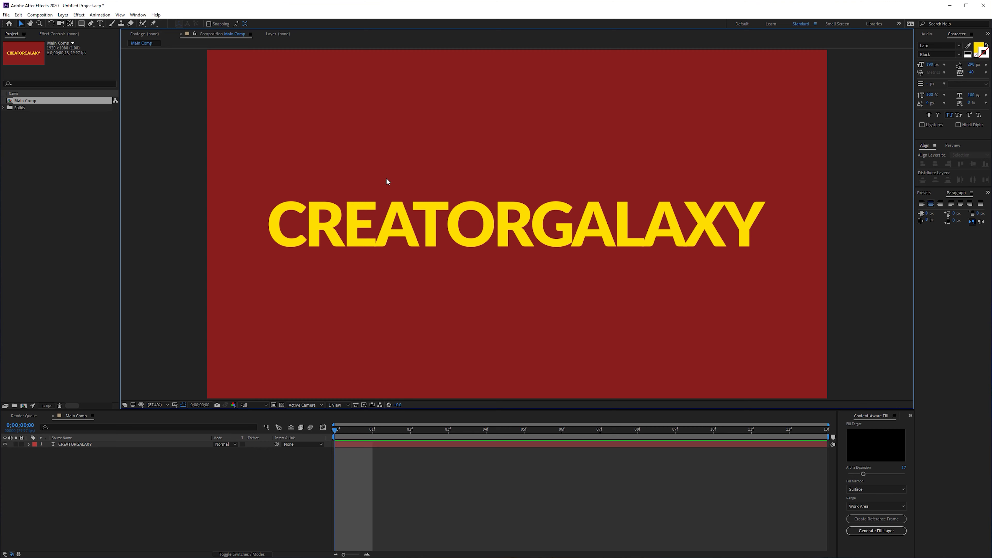
Add Main Comp to the Render Queue from the Composition menu.
left_click(40, 15)
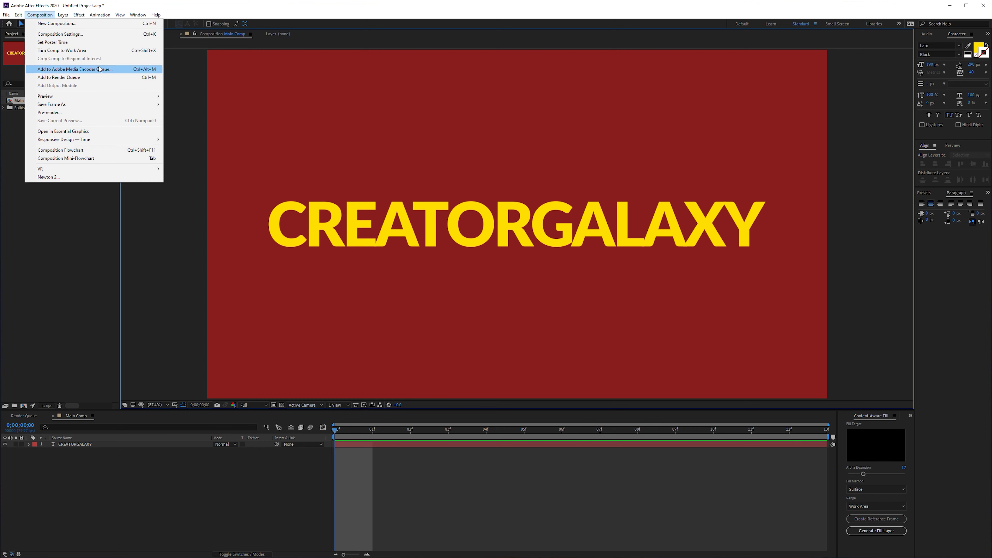
left_click(59, 77)
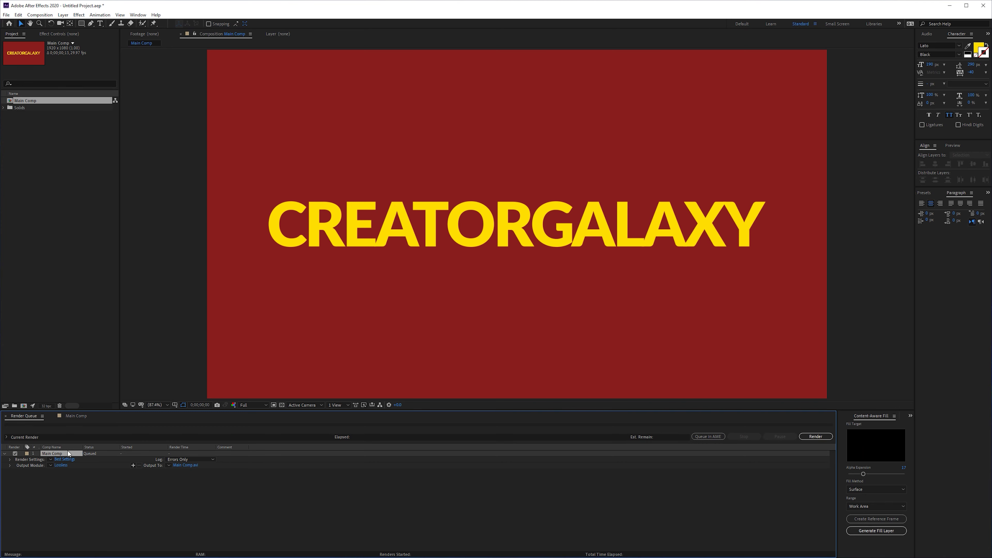
Set Main Comp's output module to QuickTime format with the Apple ProRes 4444 codec.
left_click(62, 464)
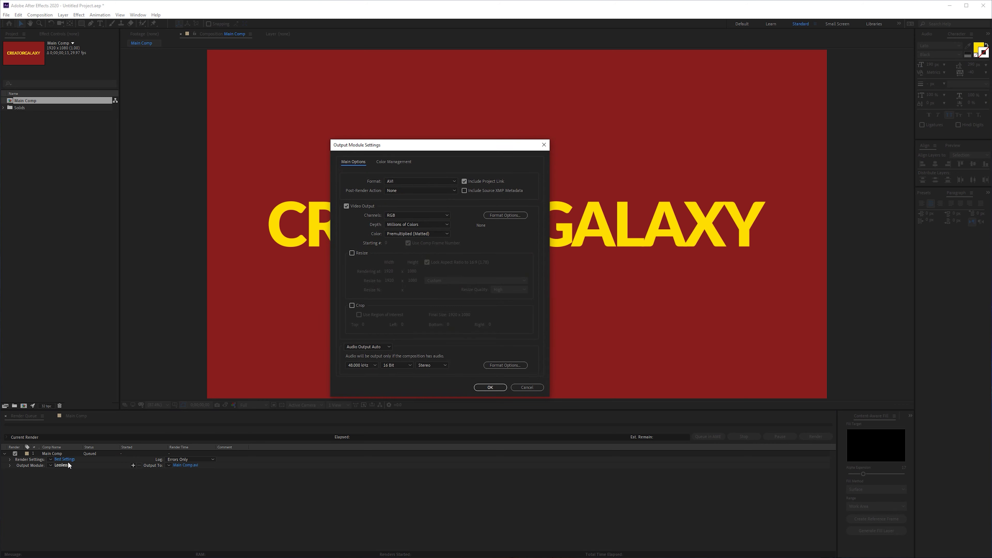
left_click(398, 179)
left_click(407, 260)
left_click(511, 216)
left_click(350, 174)
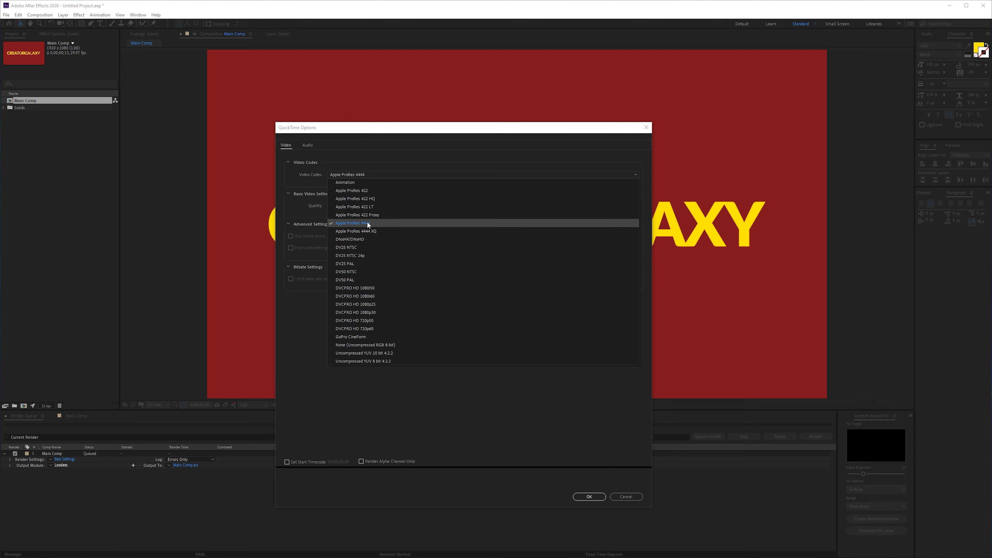
left_click(352, 222)
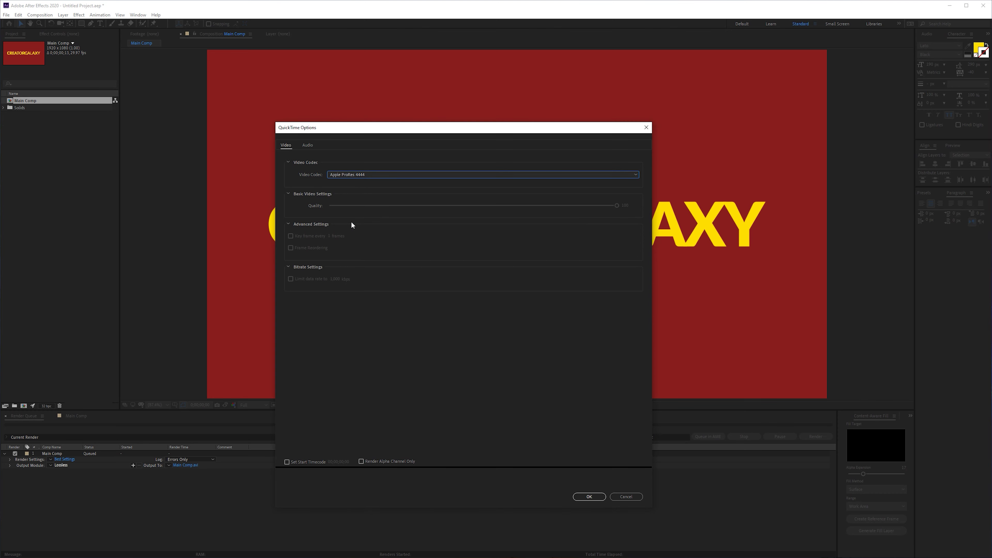
left_click(590, 497)
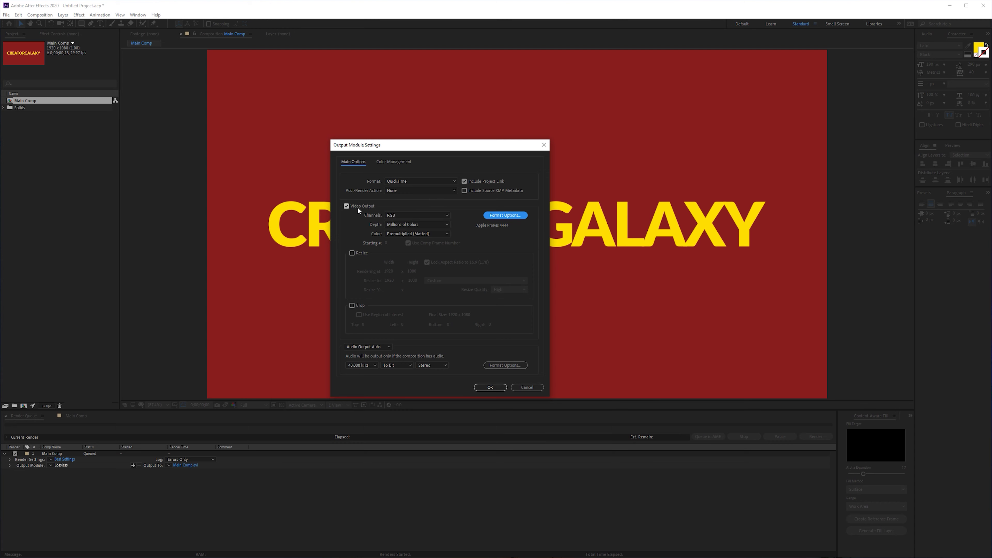
Set the output module channels to RGB + Alpha.
left_click(408, 214)
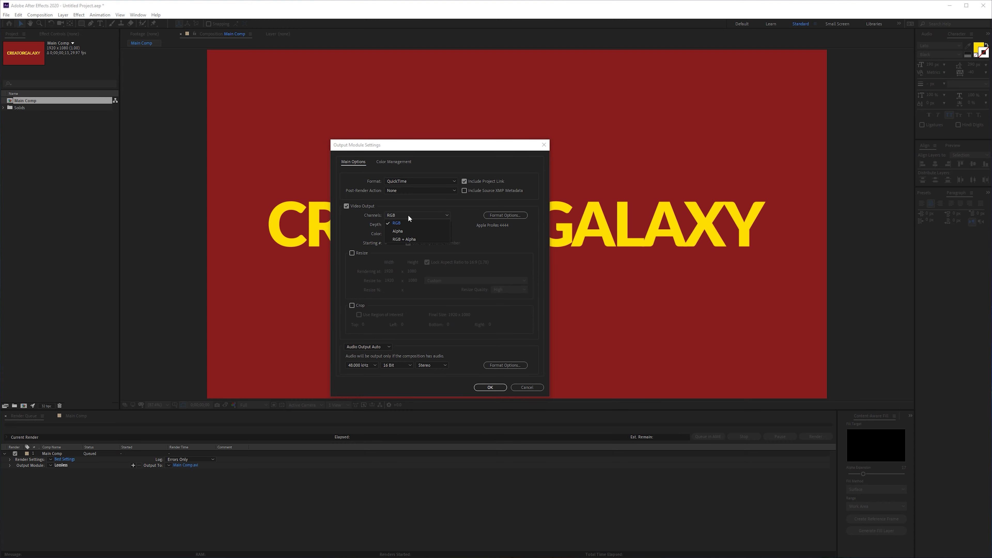
left_click(403, 238)
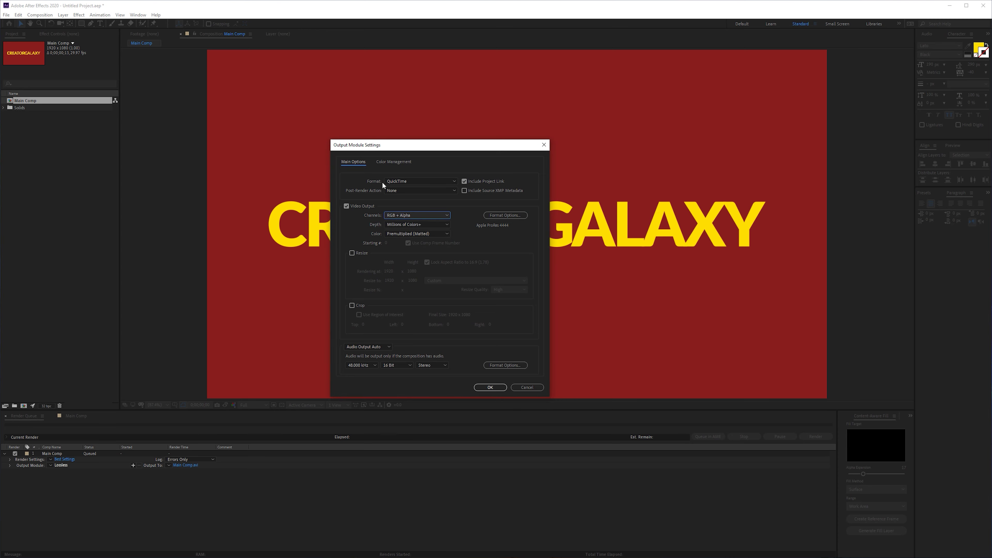
left_click(397, 216)
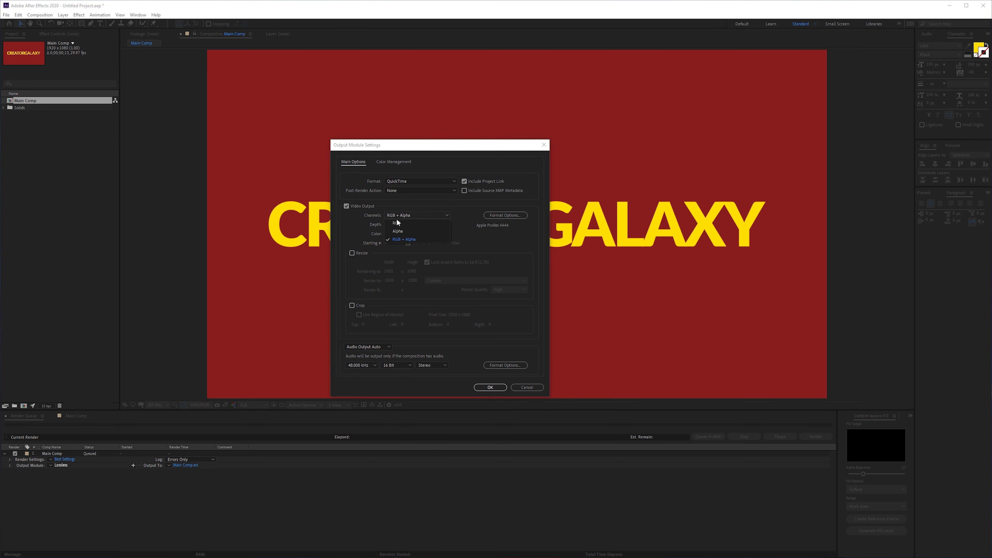
left_click(403, 240)
Confirm Apple ProRes 4444 as the QuickTime codec and accept the output module settings.
left_click(504, 215)
left_click(349, 175)
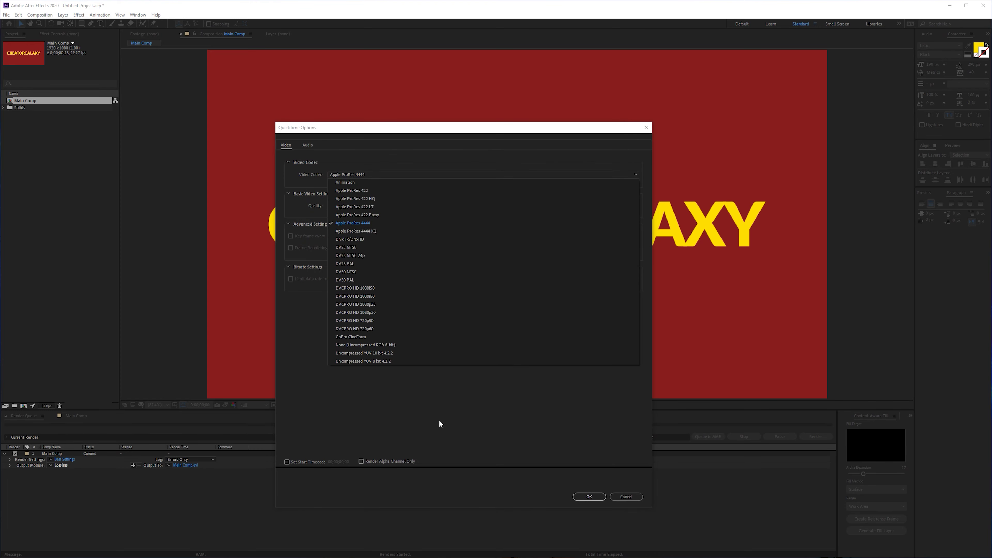
left_click(361, 181)
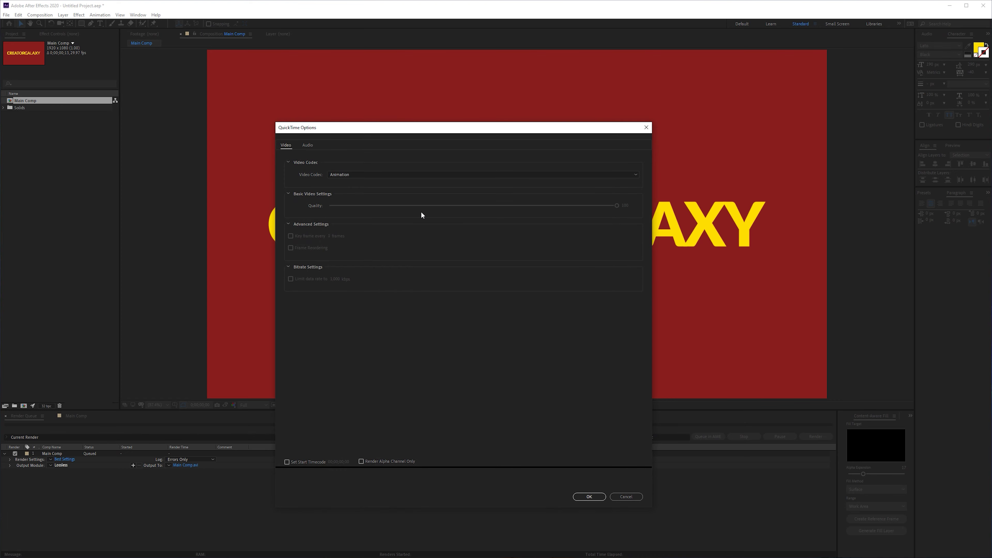
left_click(589, 497)
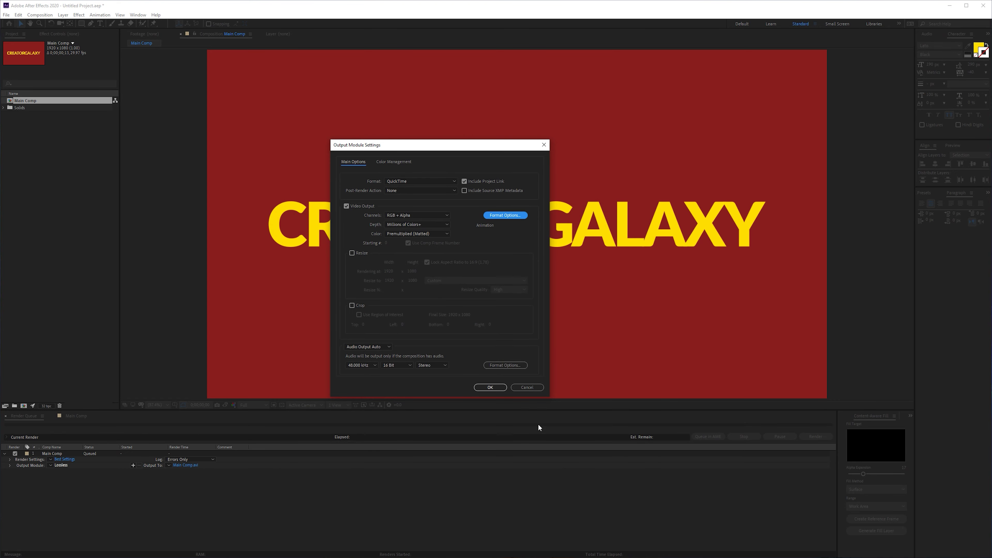
left_click(506, 214)
left_click(360, 175)
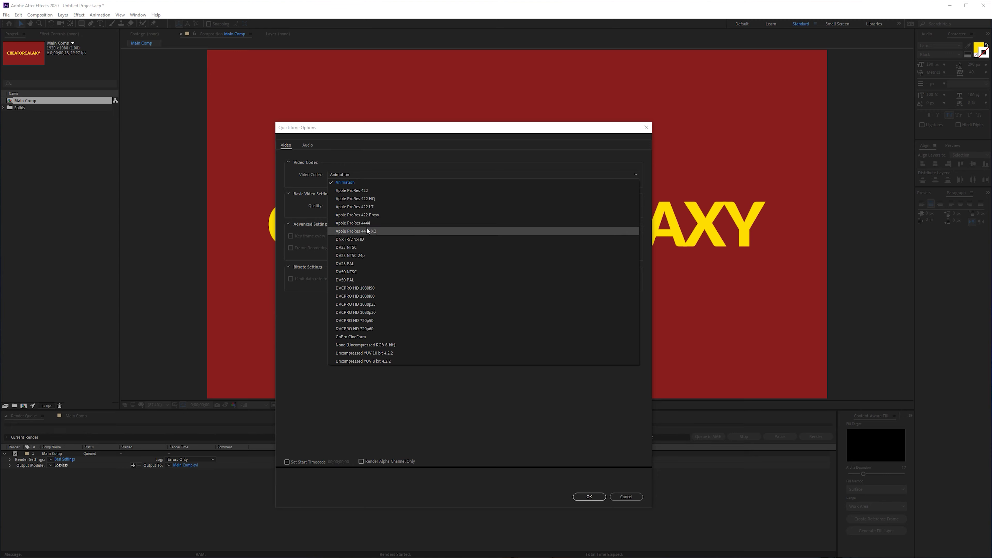
left_click(359, 223)
left_click(594, 497)
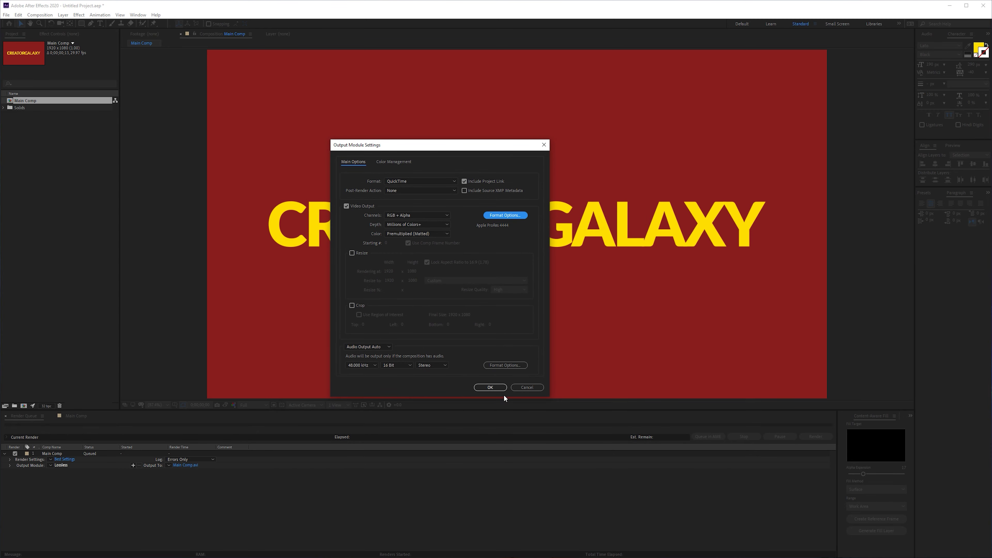
left_click(493, 387)
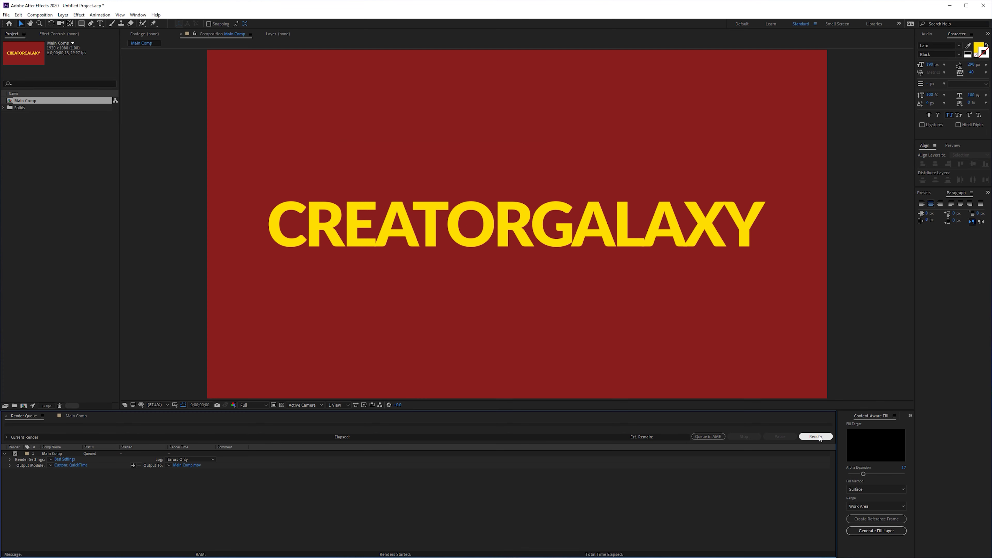
Send Main Comp to the Adobe Media Encoder queue.
left_click(76, 416)
left_click(40, 15)
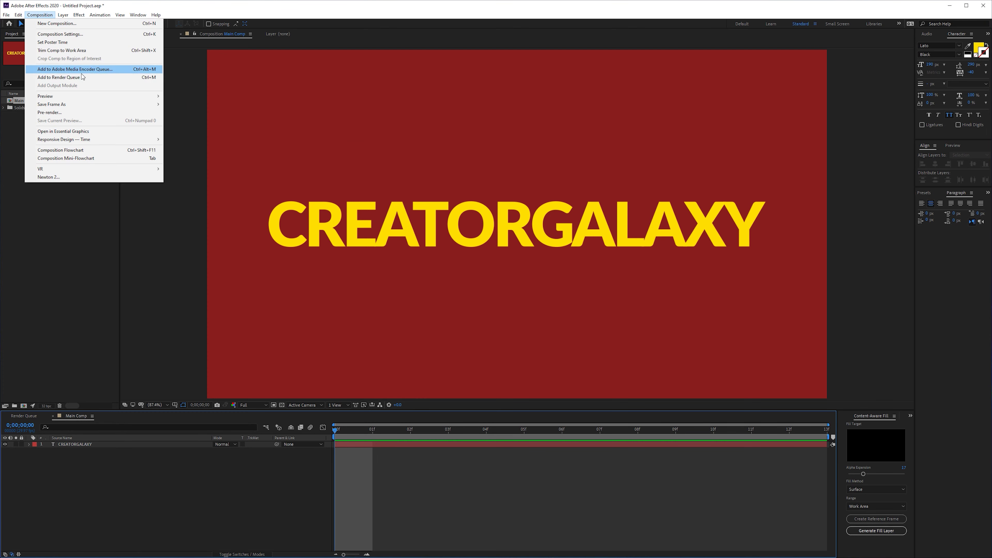
left_click(83, 72)
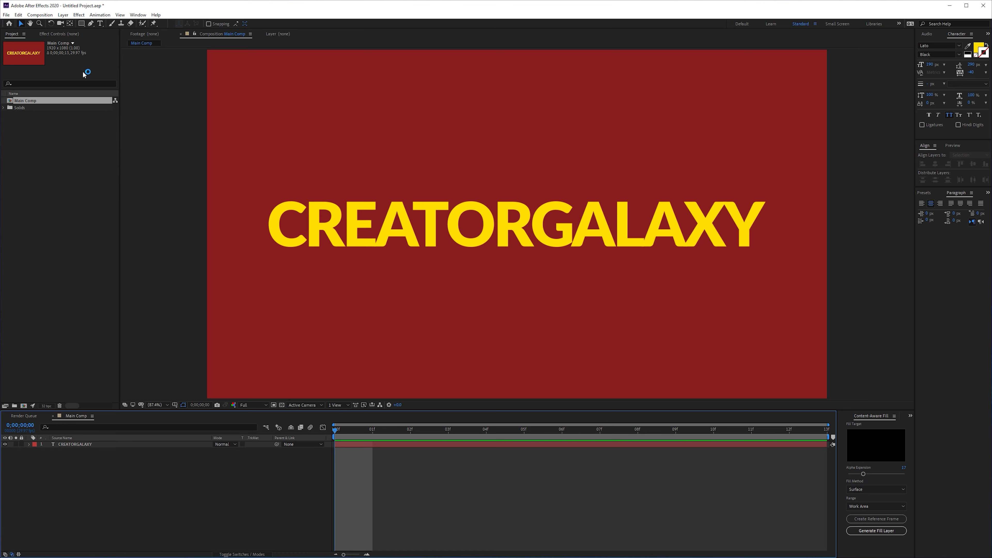
Change Main Comp's Media Encoder format to QuickTime and open its export preset list.
left_click(355, 169)
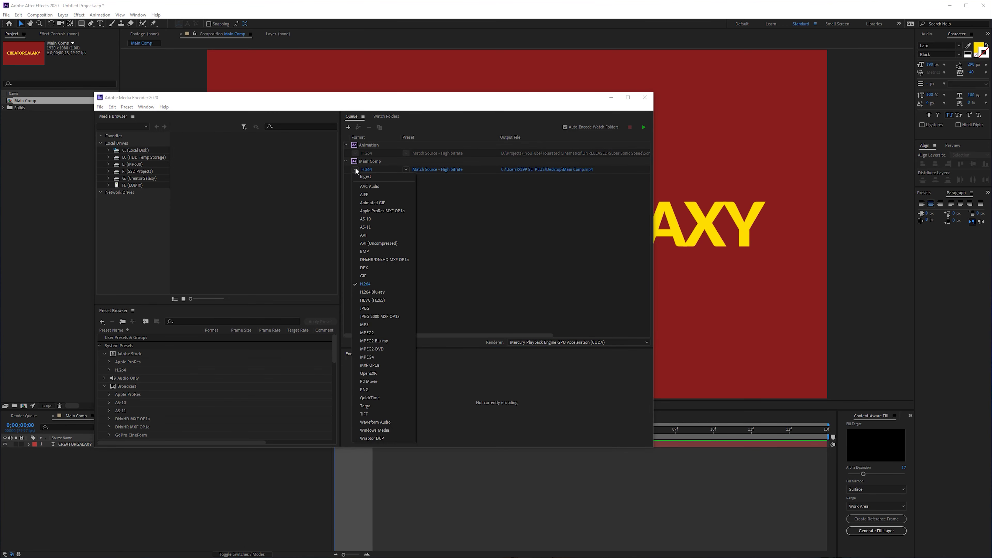
left_click(381, 398)
left_click(431, 170)
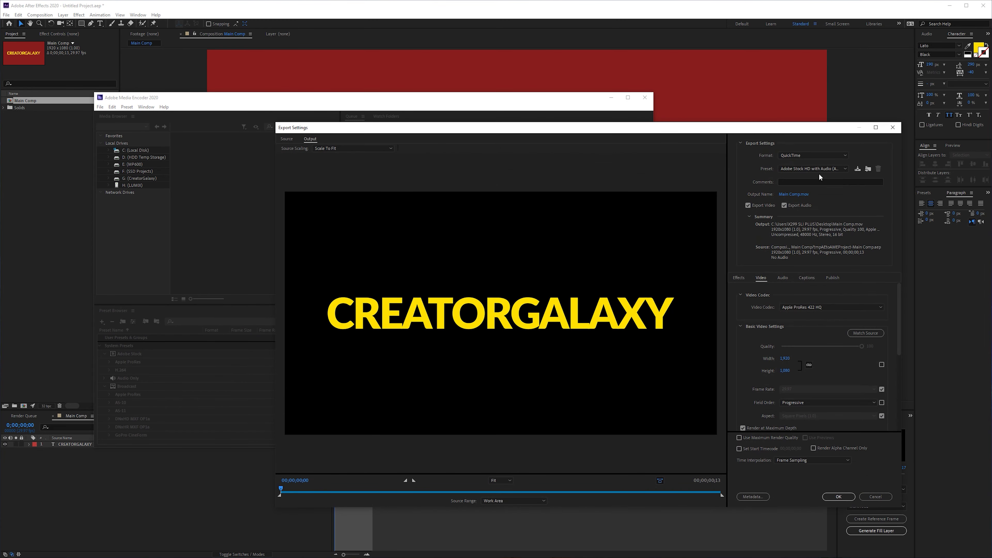
left_click(820, 169)
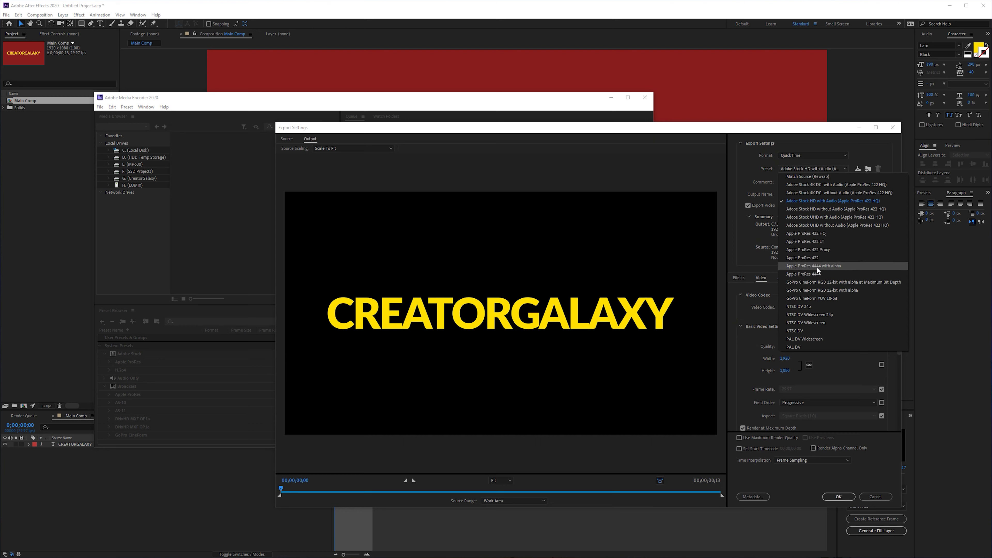
Choose the Apple ProRes 4444 with alpha preset and keep depth at 8-bpc + alpha.
left_click(824, 266)
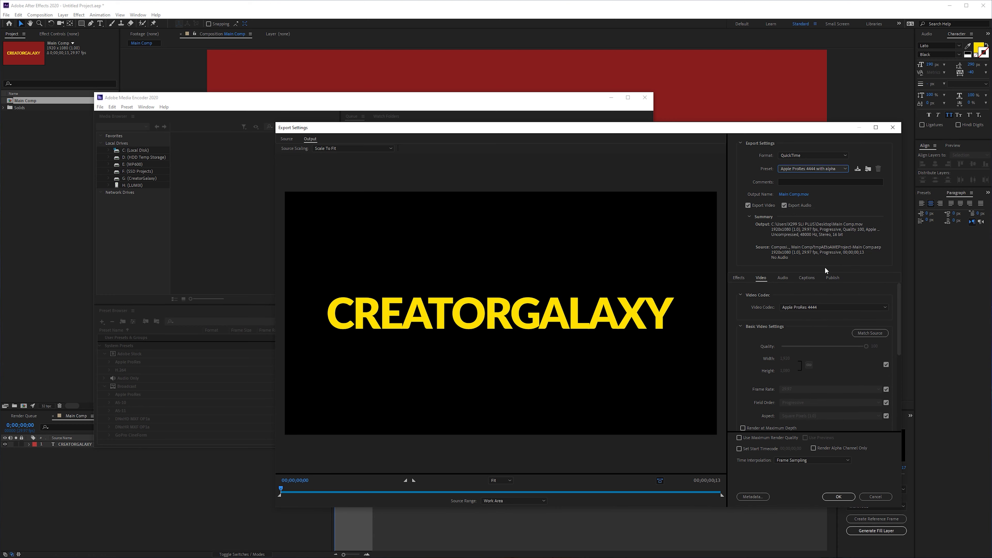
left_click_drag(899, 319, 893, 373)
scroll(831, 360, "up", 2)
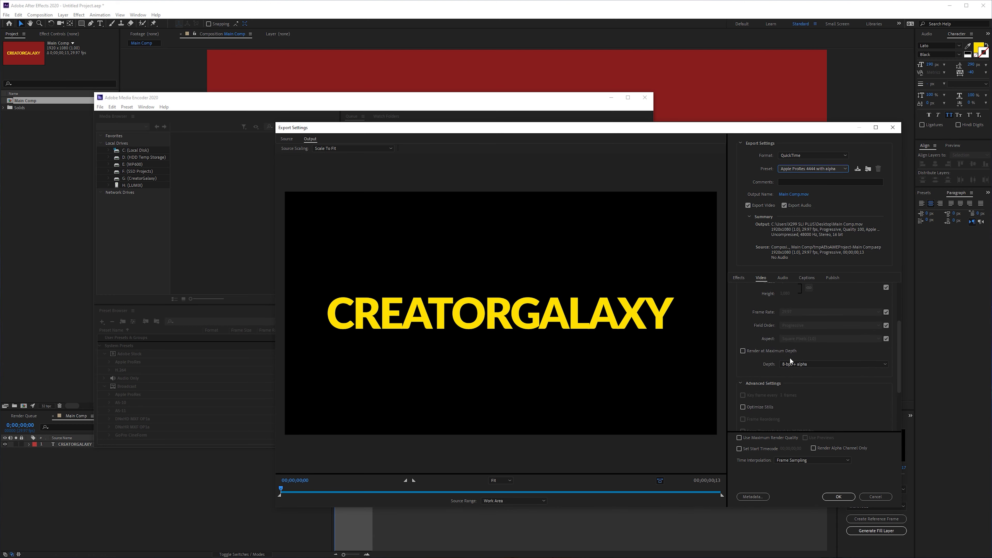
left_click(796, 364)
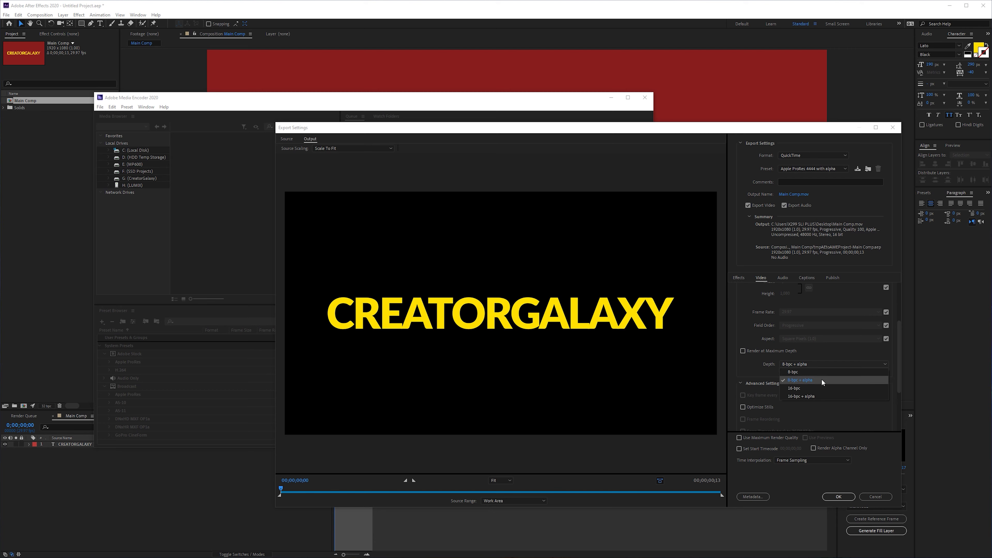
left_click(763, 365)
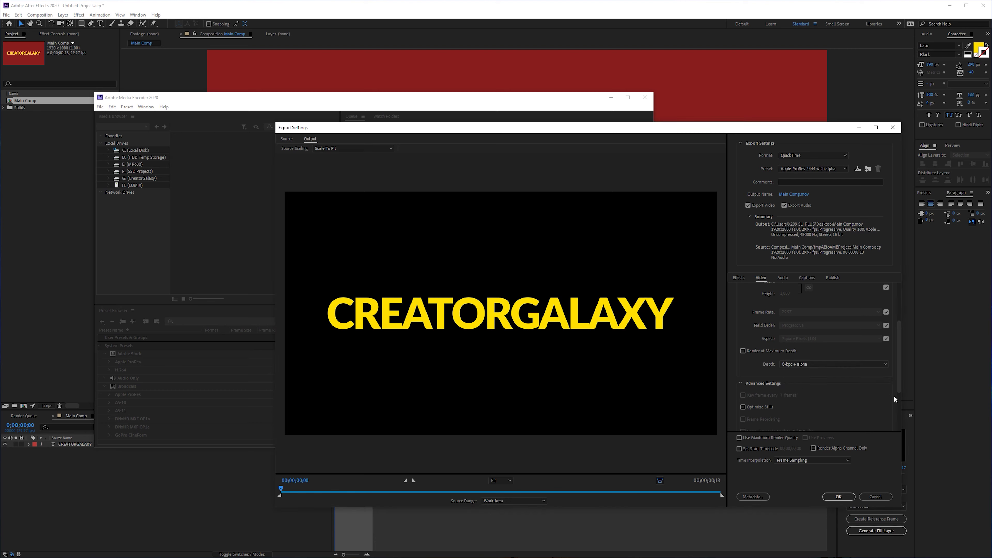
left_click_drag(900, 385, 884, 463)
Accept the export settings, start encoding Main Comp, then open After Effects' Import File dialog.
left_click(838, 497)
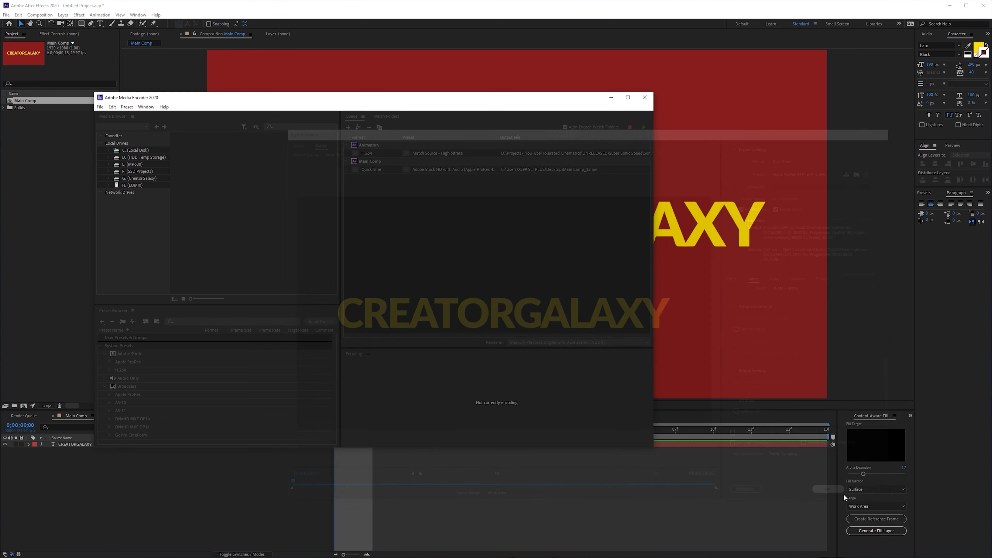
left_click(643, 127)
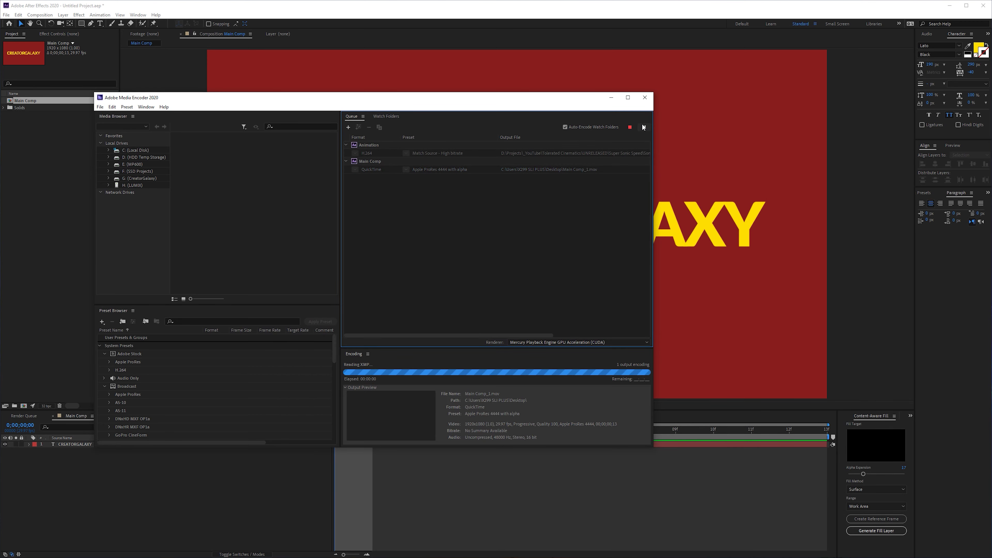
left_click(51, 149)
double_click(51, 150)
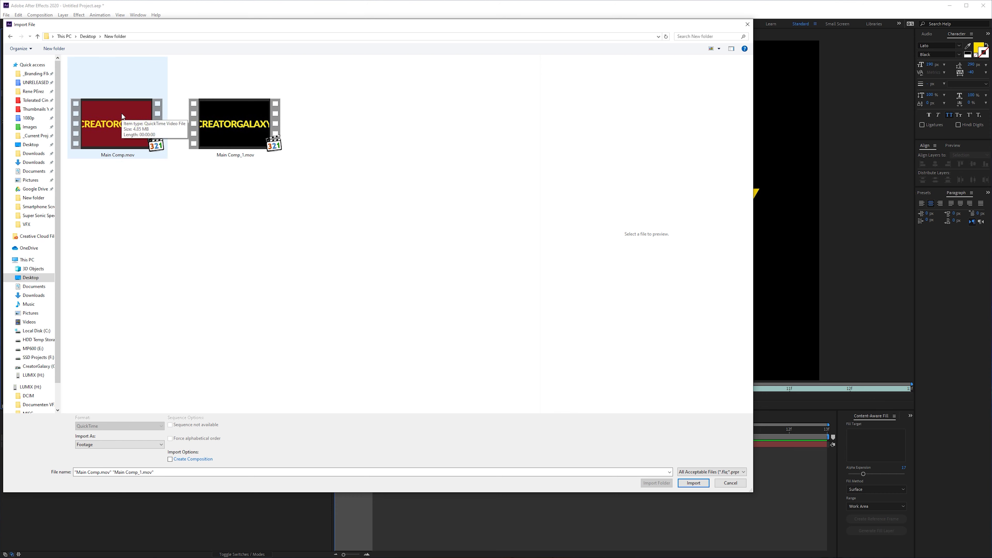
Import both Main Comp.mov and Main Comp_1.mov into the project.
left_click(122, 105)
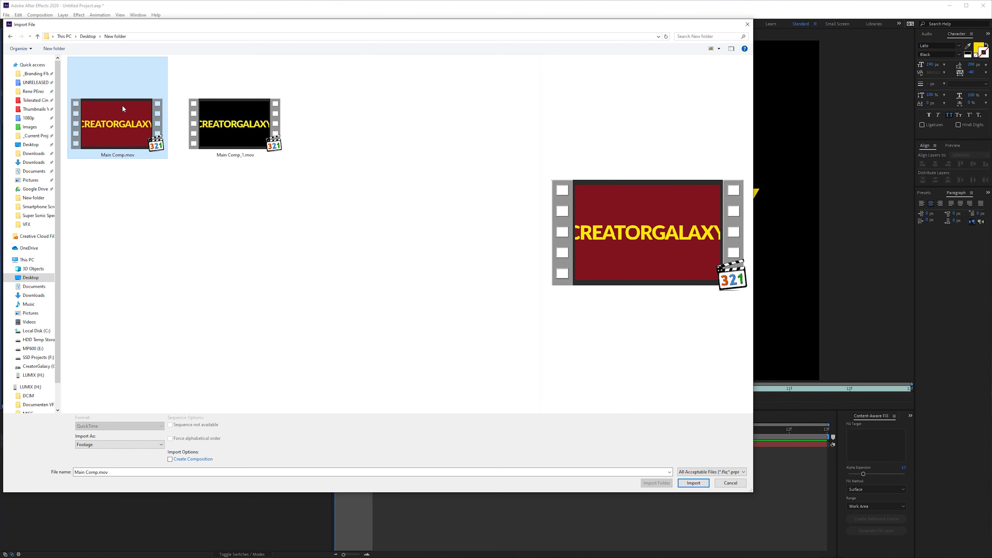
left_click(212, 104, "ctrl")
left_click(694, 483)
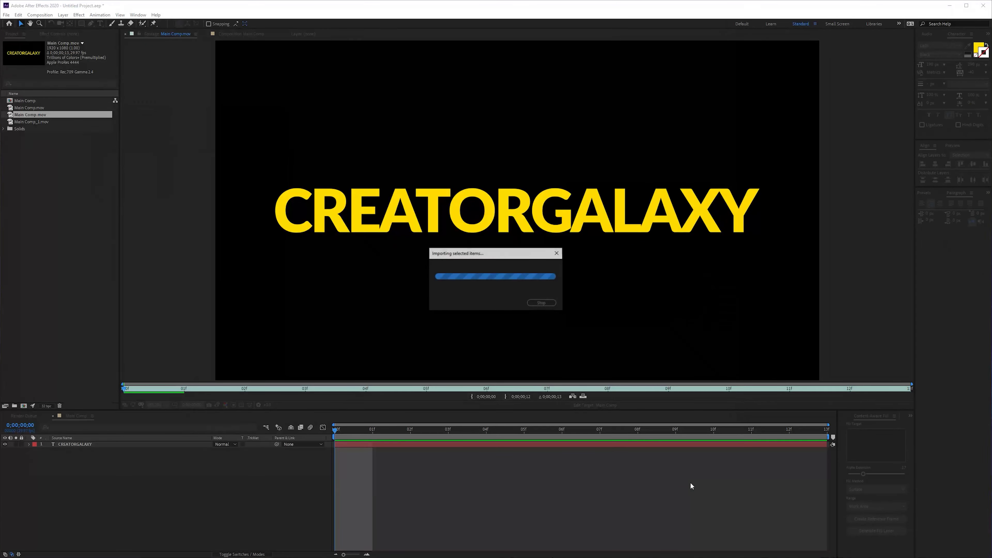
Verify Main Comp_1.mov's transparent background and create a new comp from it.
left_click(40, 115)
left_click(40, 108)
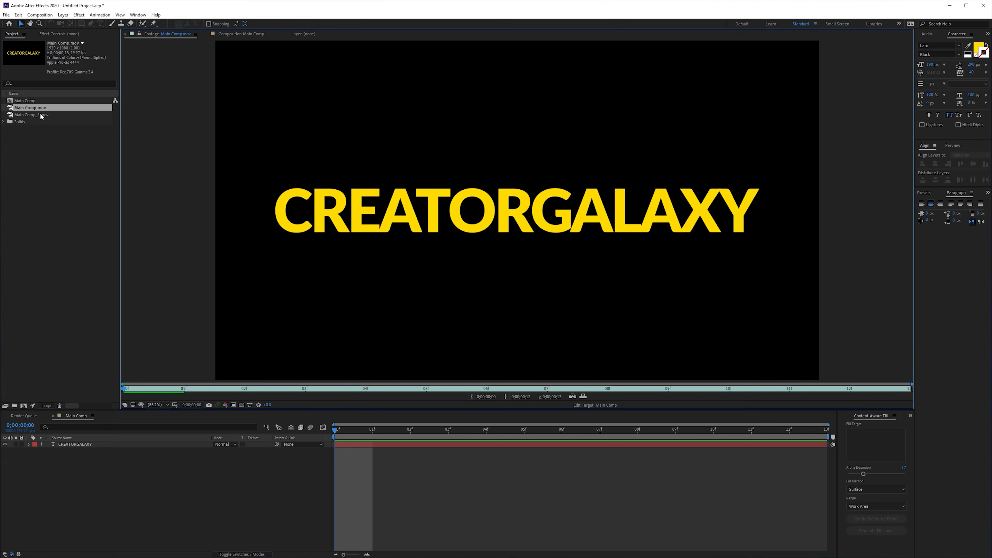
left_click(241, 405)
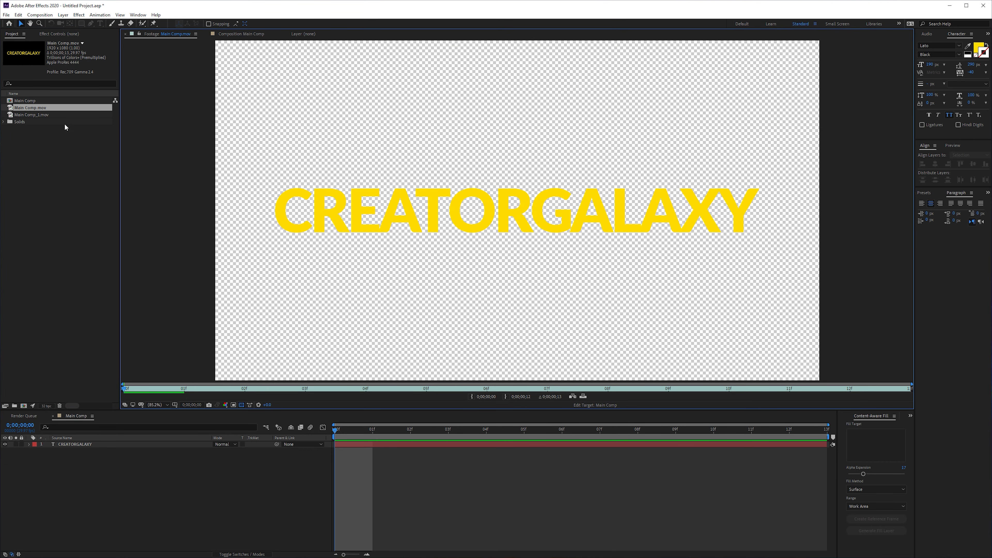
left_click(40, 115)
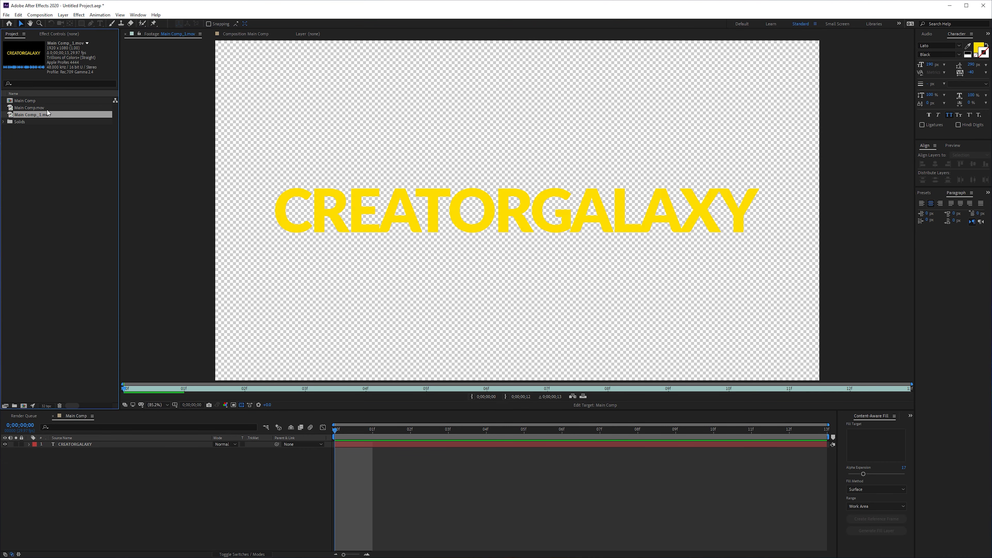
left_click_drag(42, 115, 23, 403)
Set Main Comp_1's background colour to dark navy 0B112D in Composition Settings.
right_click(124, 458)
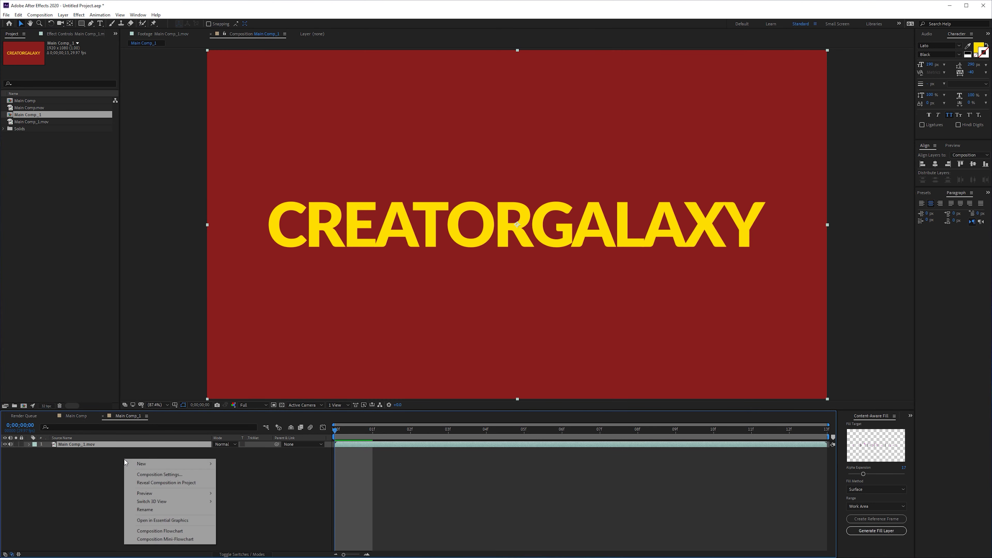
left_click(156, 473)
left_click(115, 350)
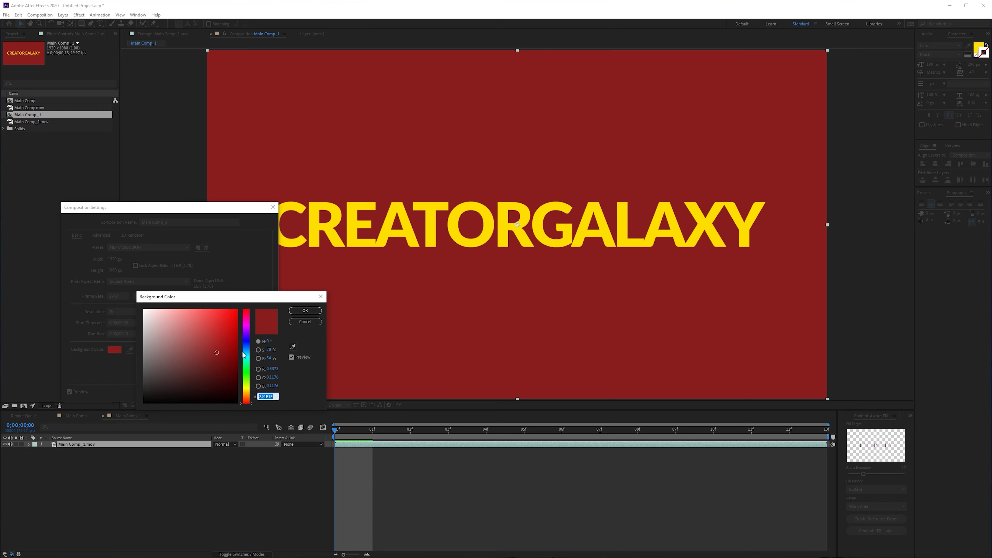
mouse_move(243, 354)
left_mouse_down()
mouse_move(246, 325)
mouse_move(248, 342)
mouse_move(205, 386)
left_mouse_up()
key("Return")
left_click(115, 350)
key("Return")
key("Return")
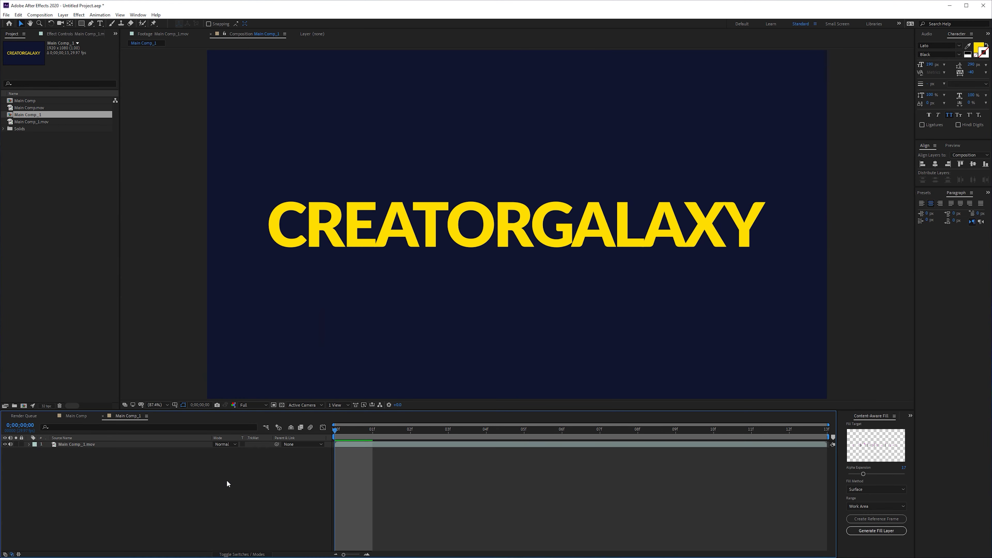